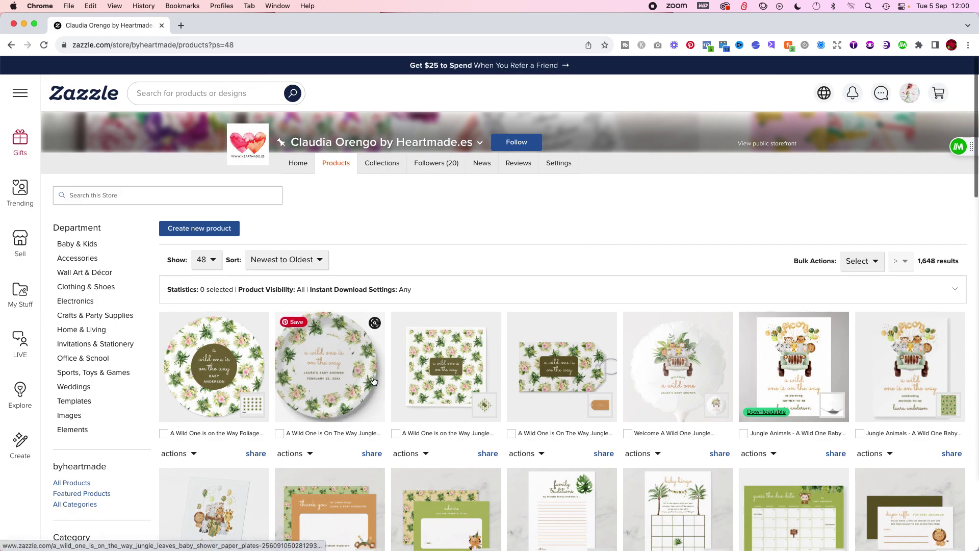
# Open the Jungle Tropic Baby Shower Napkins in a new tab and finish the editor to reach its product page.
pyautogui.keyDown('super'); pyautogui.click(441, 375); pyautogui.keyUp('super')
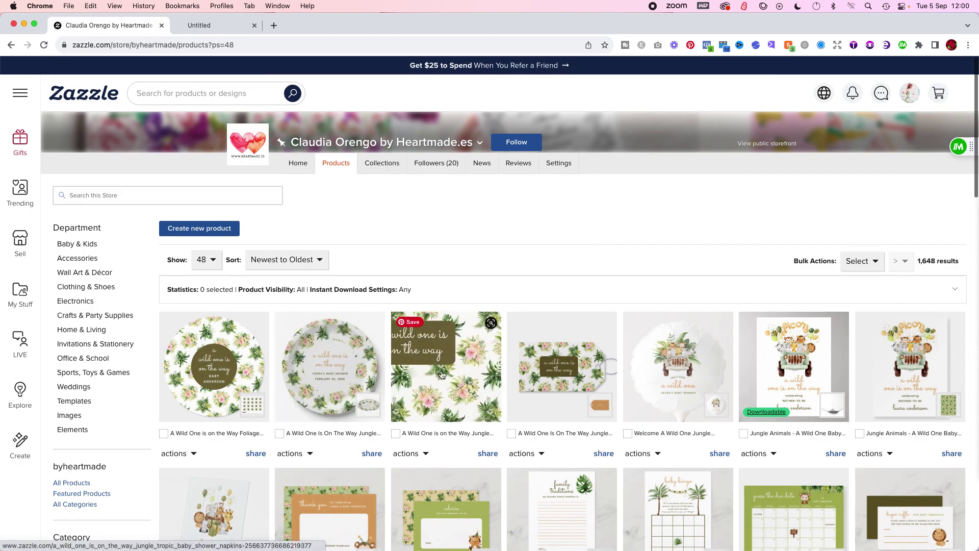
pyautogui.click(209, 26)
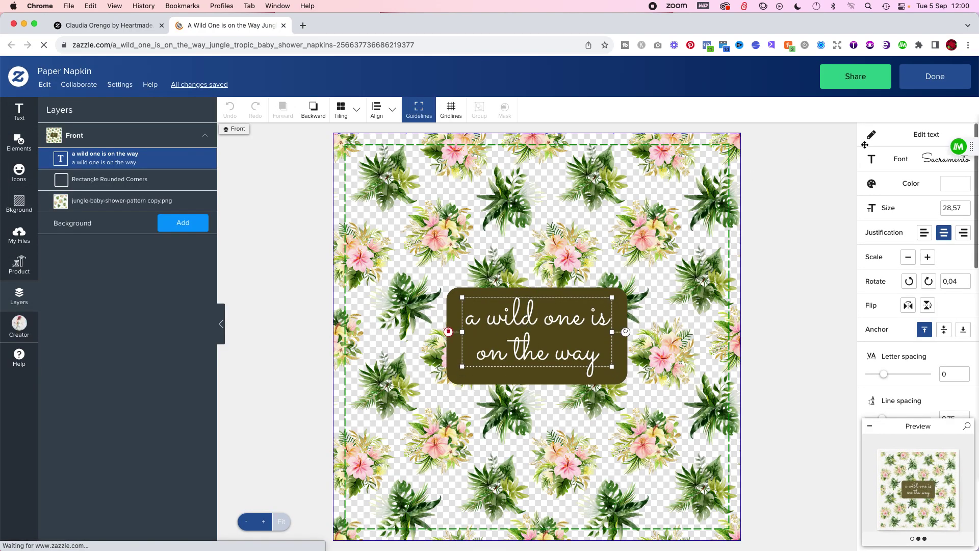
pyautogui.click(926, 83)
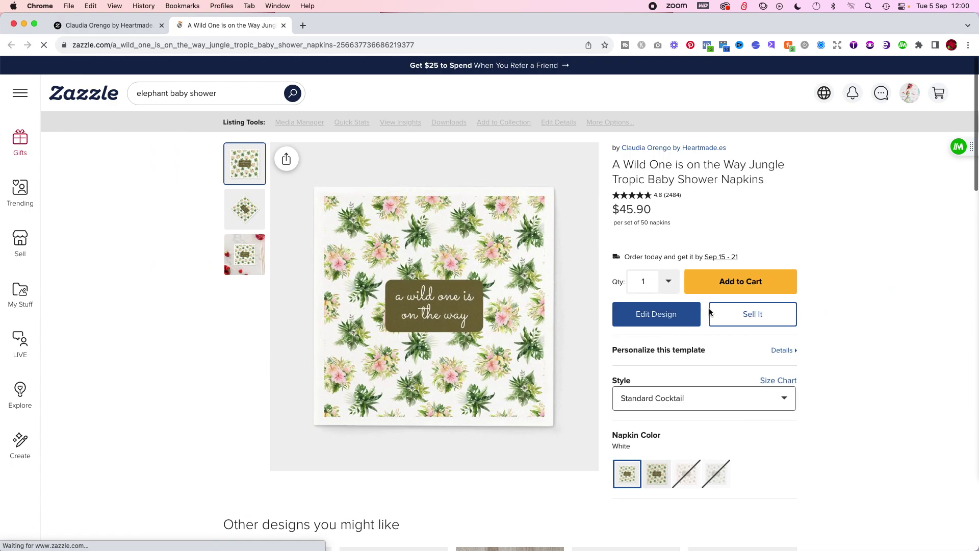
# Start the Sell It listing for the jungle napkins and review the prefilled sale form.
pyautogui.click(747, 322)
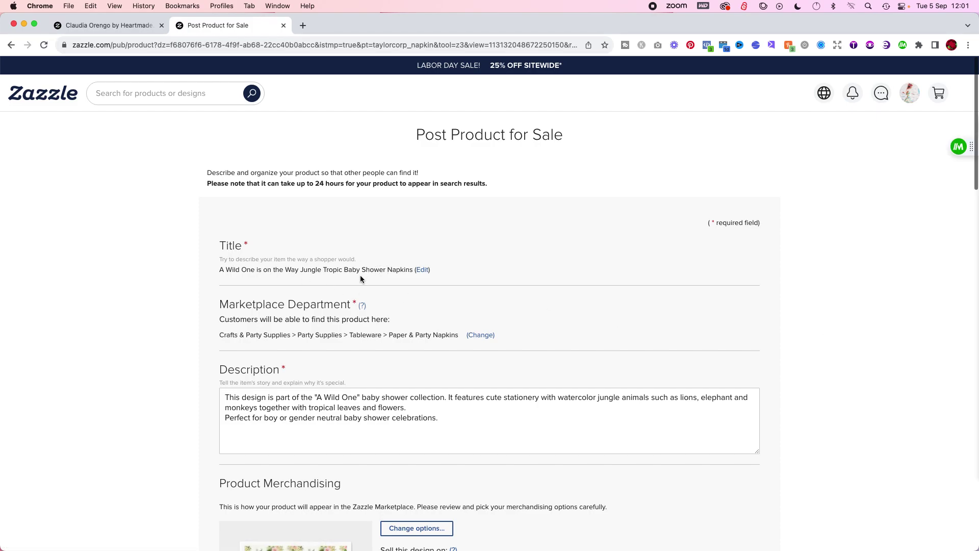
pyautogui.scroll(-1, 410, 414)
pyautogui.scroll(-10, 409, 412)
pyautogui.scroll(8, 409, 412)
pyautogui.scroll(5, 410, 417)
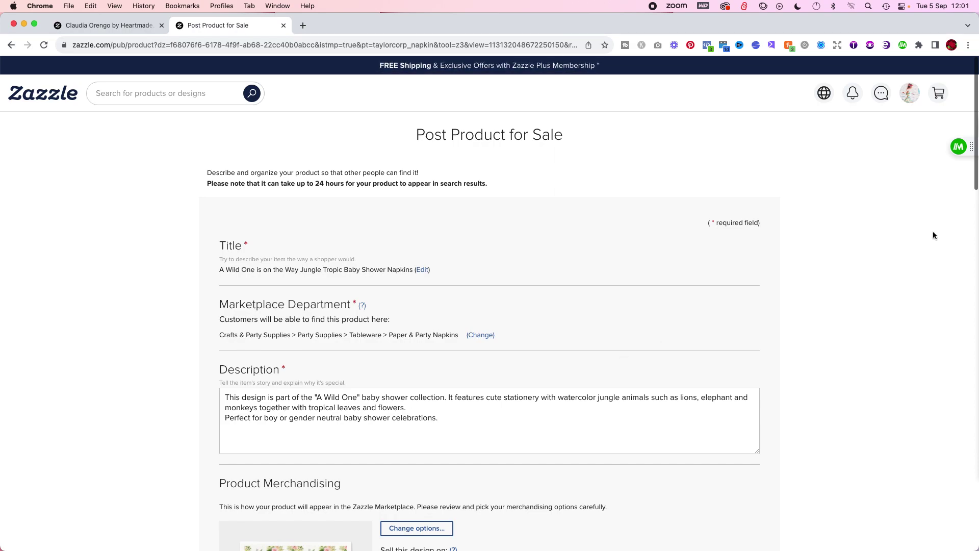
pyautogui.moveTo(957, 153)
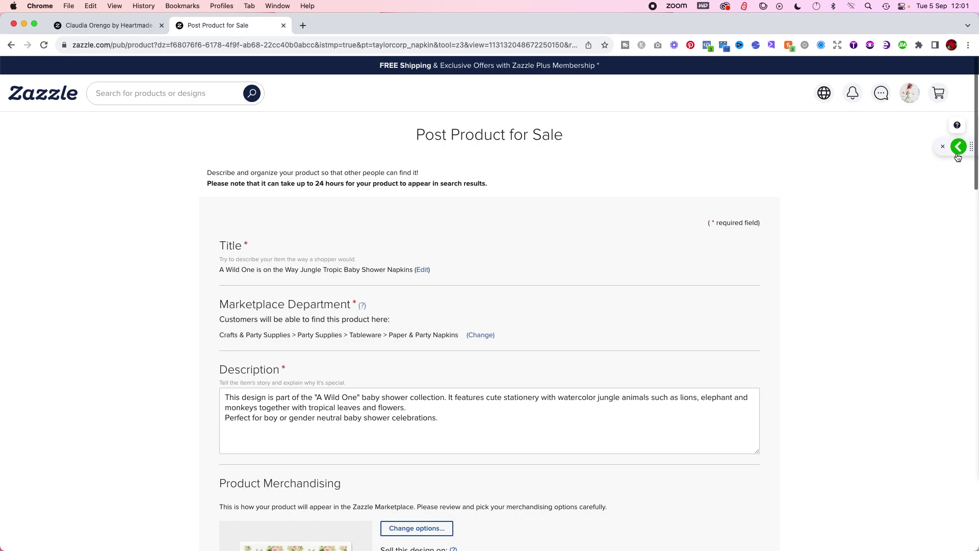
# Clear the napkins' existing Description text and bring up Magical's saved templates list.
pyautogui.click(505, 425)
pyautogui.press('cmd+a')
pyautogui.write('This')
pyautogui.press('BackSpace')
pyautogui.press('BackSpace')
pyautogui.press('BackSpace')
pyautogui.click(686, 306)
pyautogui.click(955, 153)
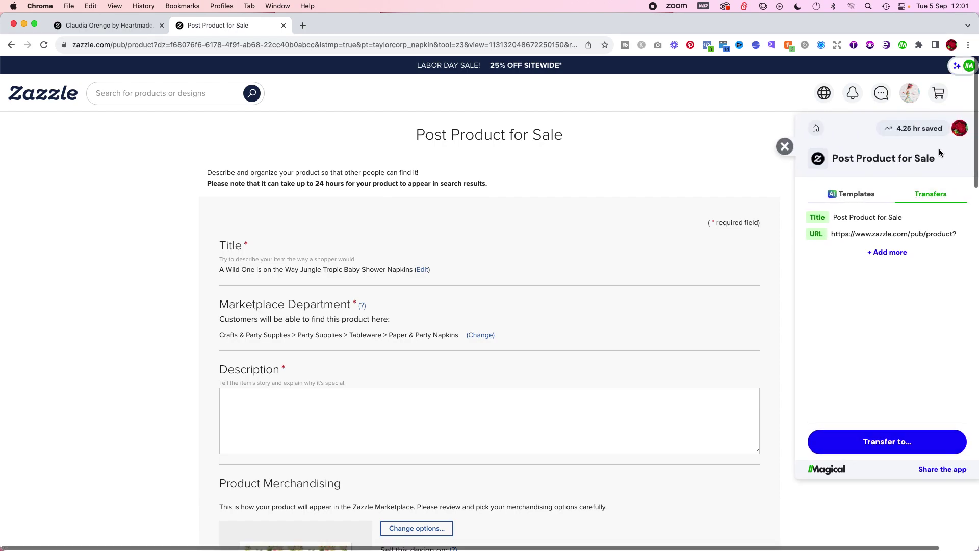
pyautogui.click(851, 193)
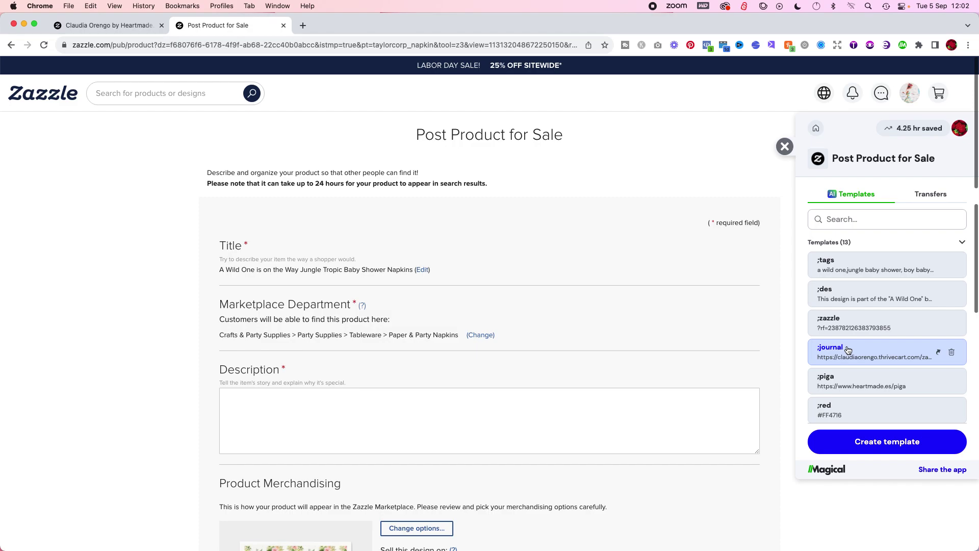
# Fill the empty Description with the ;des 'A Wild One' watercolor jungle collection text.
pyautogui.click(871, 293)
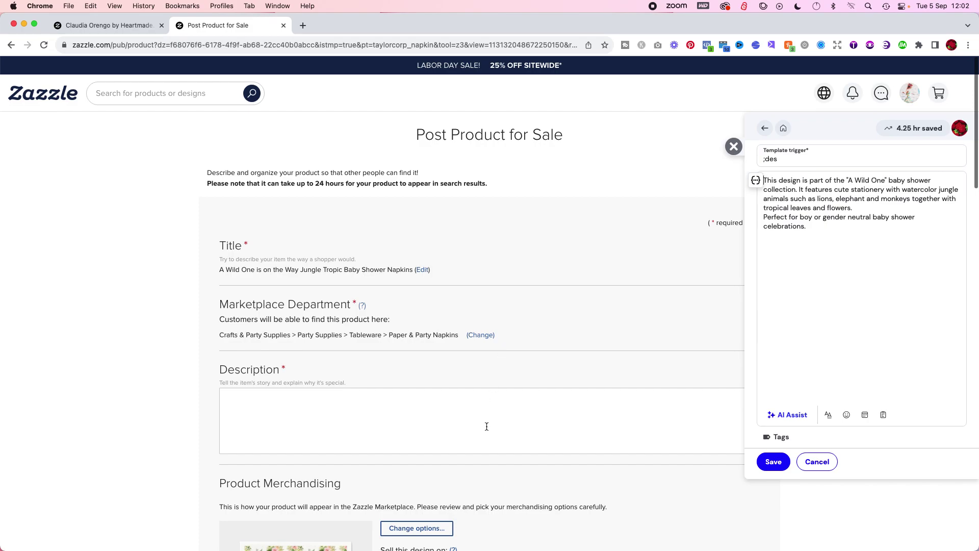
pyautogui.click(487, 408)
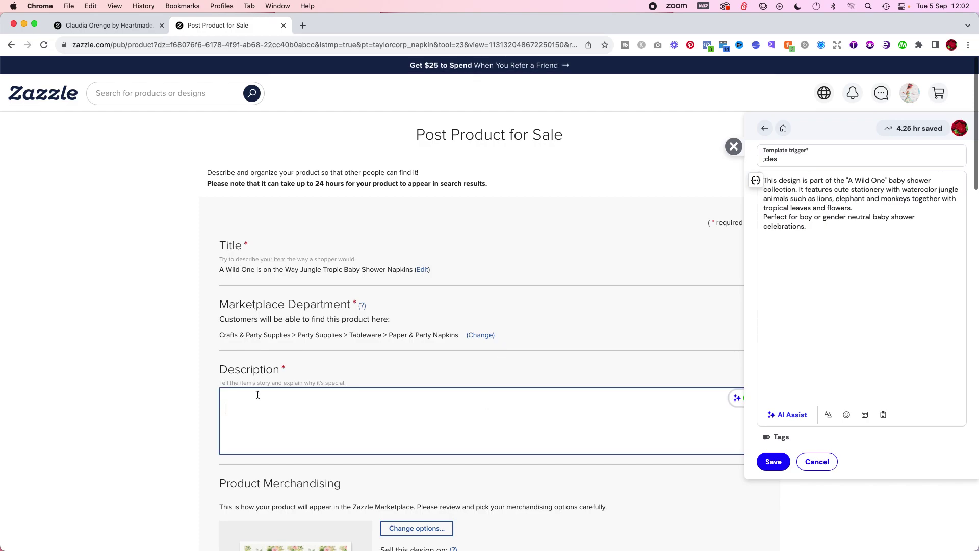
pyautogui.click(733, 146)
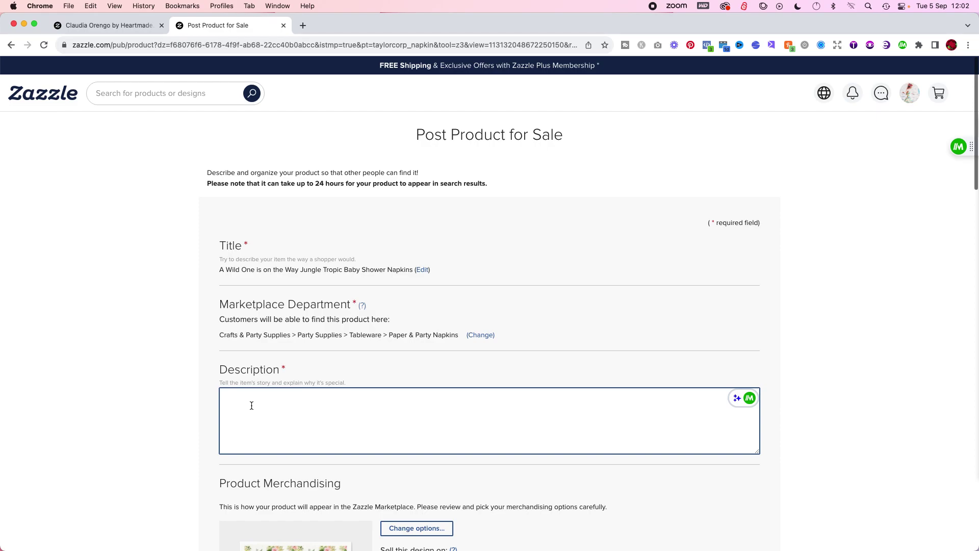
pyautogui.press('super+v')
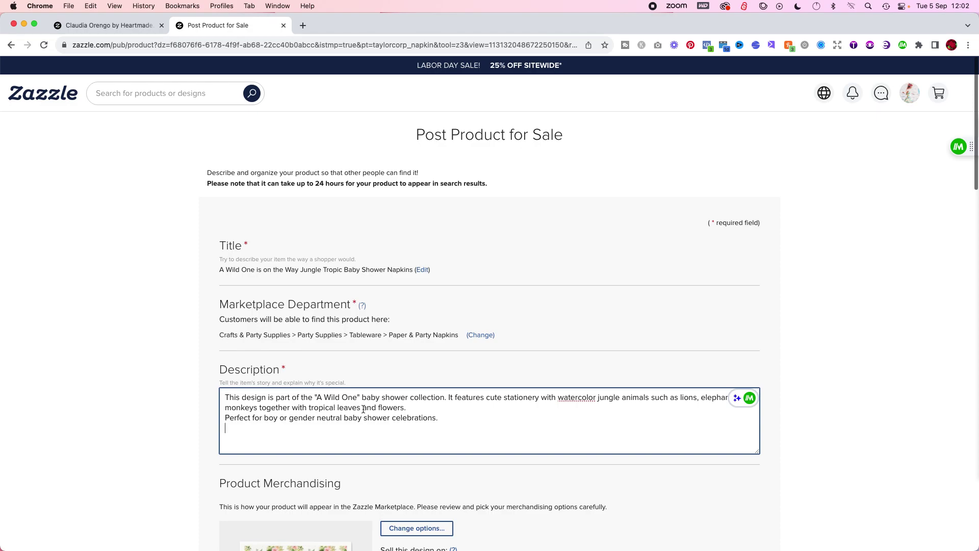
# Remove all existing tags and add ten new ones, including 'a wild one', 'jungle baby shower', 'baby animal'.
pyautogui.scroll(-1, 378, 398)
pyautogui.scroll(-15, 378, 395)
pyautogui.click(350, 446)
pyautogui.click(569, 335)
pyautogui.click(320, 376)
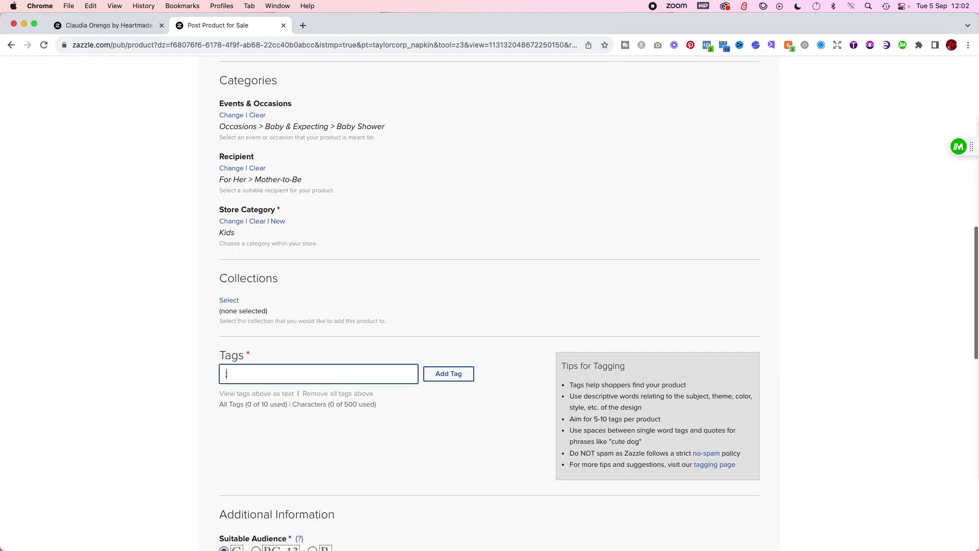
pyautogui.write('a wild one, jungle baby shower, boy baby shower, tropical, leaves, foliage, green, mother-to-be, gender neutral, baby animal')
pyautogui.click(449, 373)
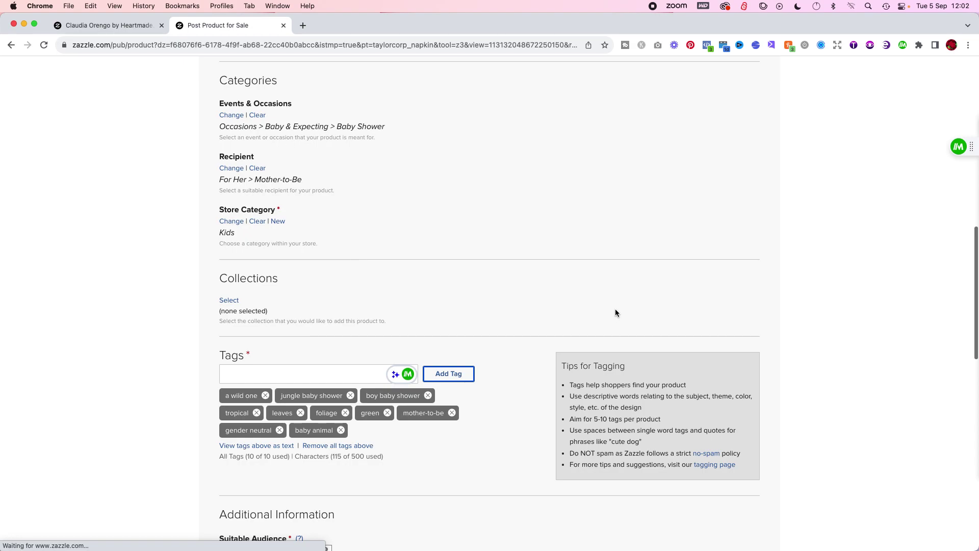
# Open the ;des 'A Wild One' description template in Magical's editor beside the sale form.
pyautogui.click(958, 147)
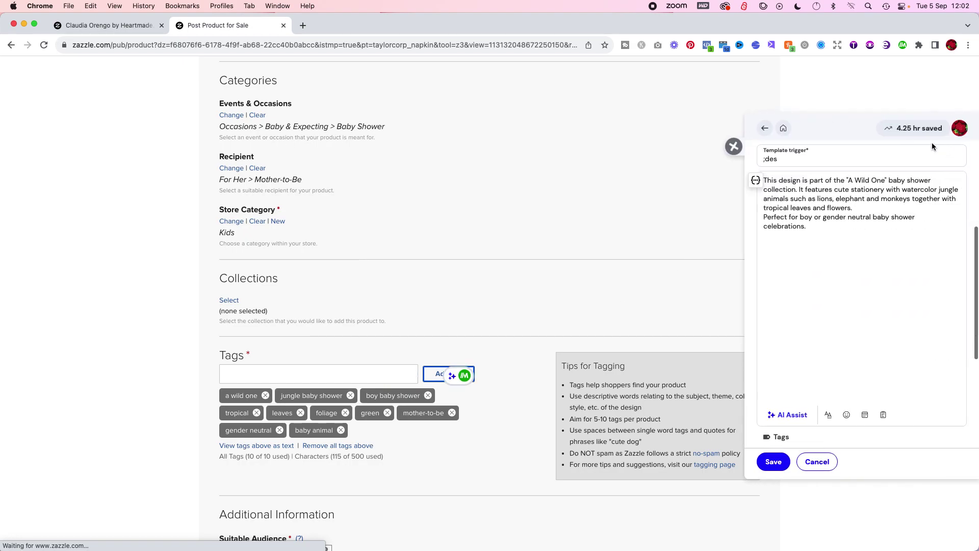
pyautogui.click(837, 342)
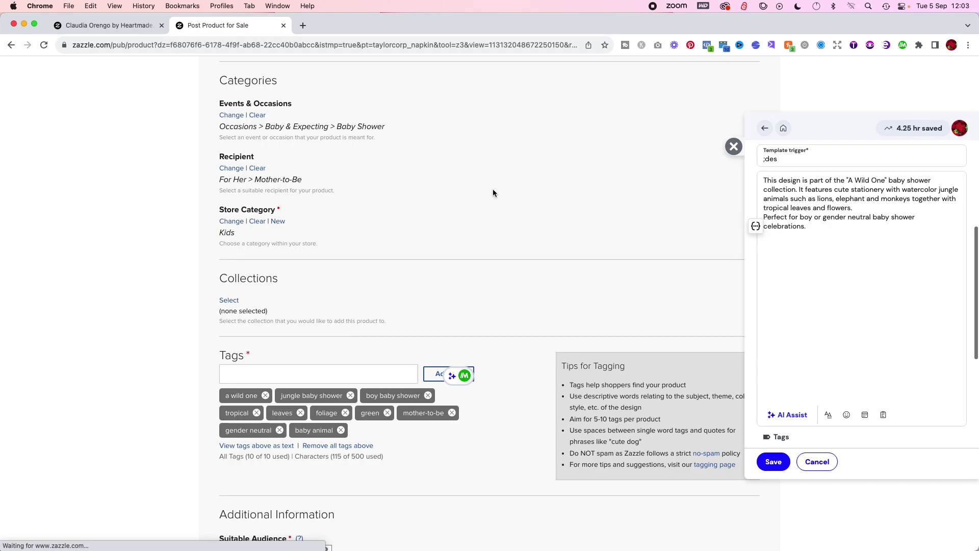
pyautogui.scroll(6, 469, 177)
pyautogui.scroll(-6, 469, 177)
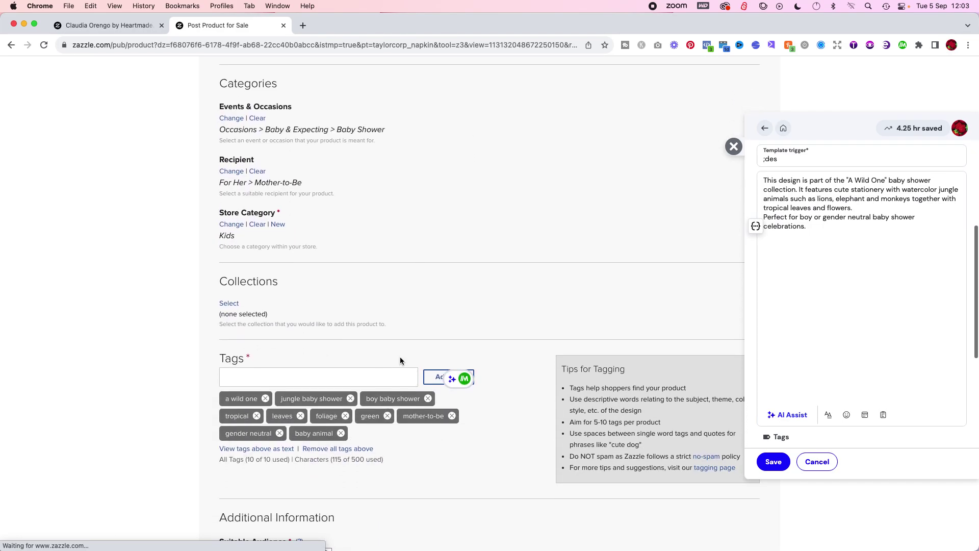
pyautogui.scroll(-1, 403, 355)
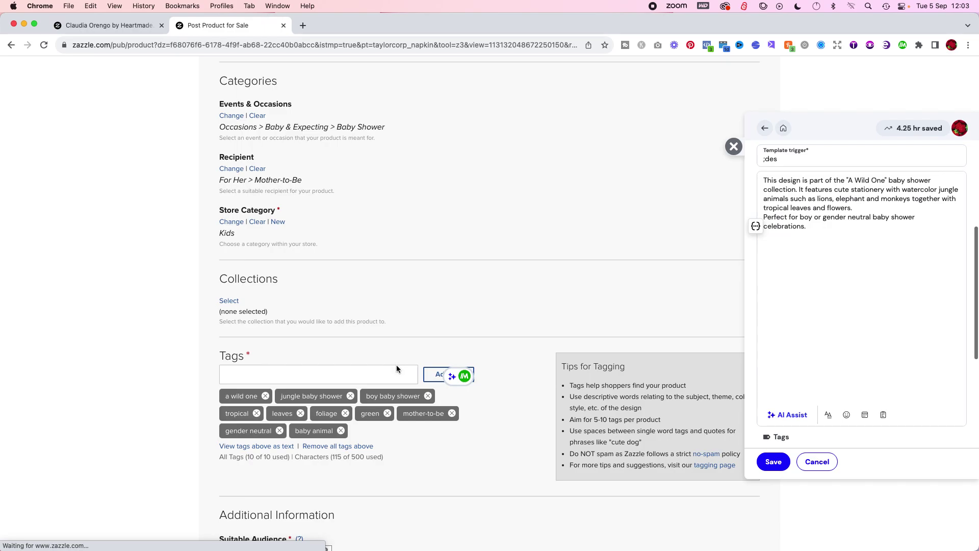
pyautogui.scroll(10, 437, 340)
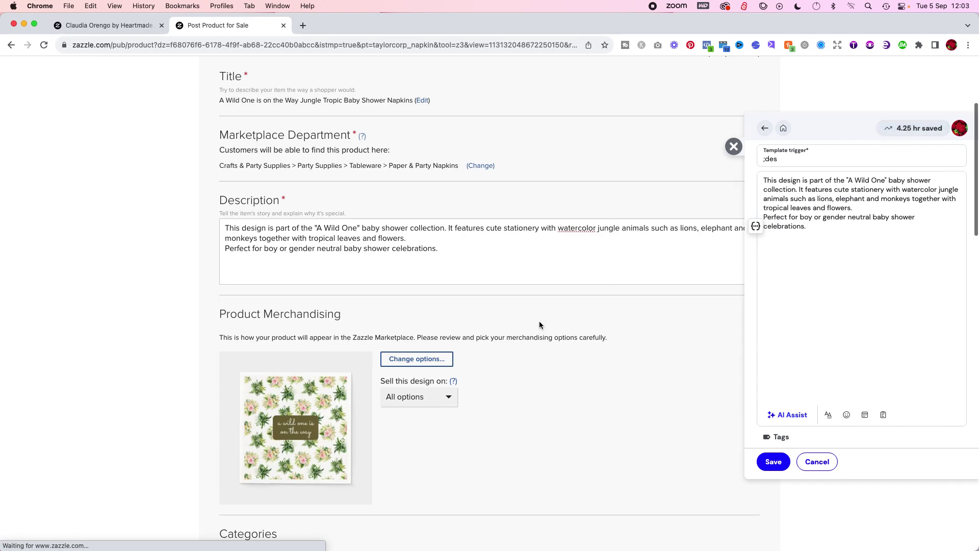
pyautogui.scroll(3, 540, 324)
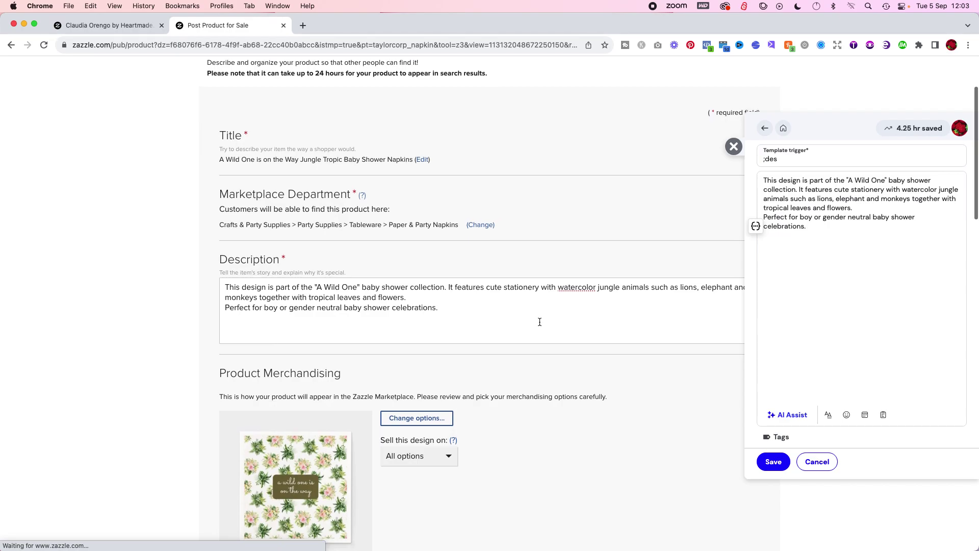
pyautogui.scroll(-1, 540, 322)
pyautogui.scroll(1, 540, 322)
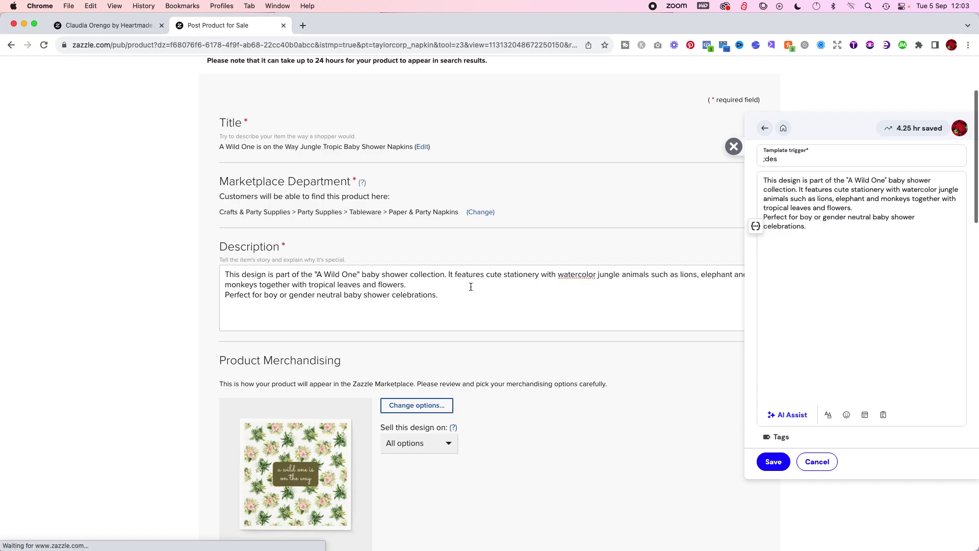